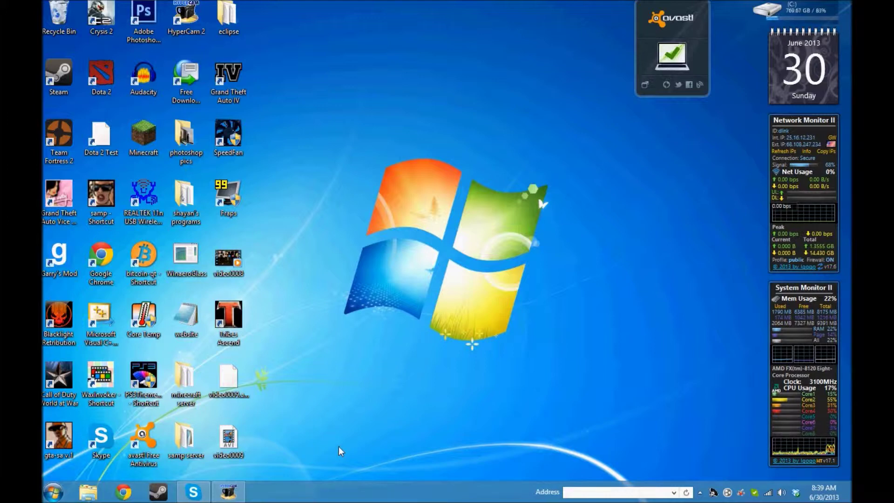
# Browse the Music library, view the Billy Joel - Big Shot track's actions, then close it
pyautogui.click(53, 492)
pyautogui.click(196, 293)
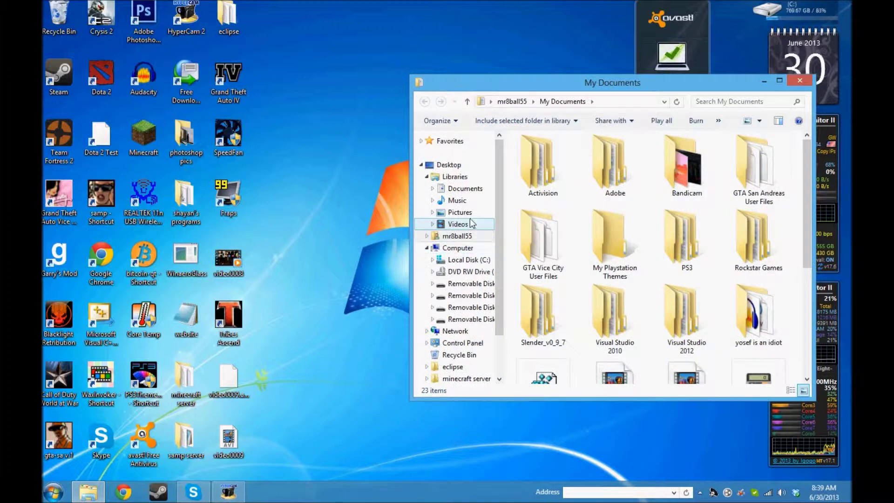
pyautogui.click(457, 200)
pyautogui.moveTo(673, 79); pyautogui.dragTo(452, 75)
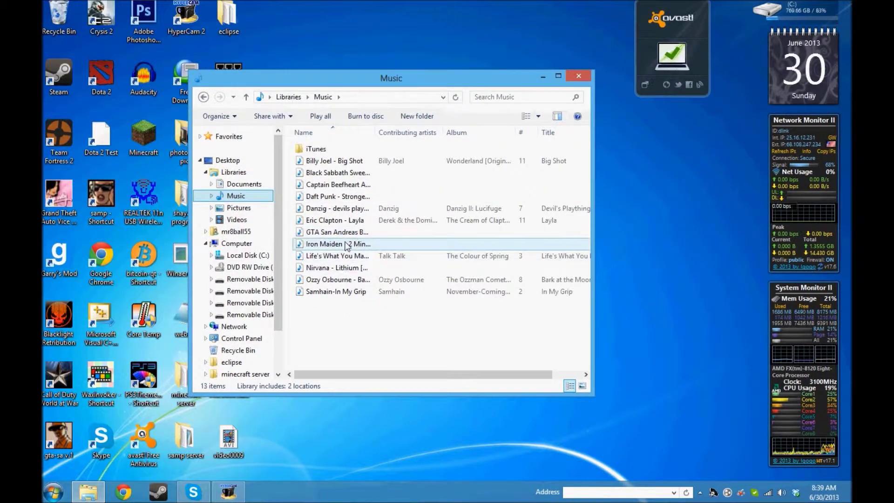
pyautogui.click(339, 162)
pyautogui.rightClick(340, 163)
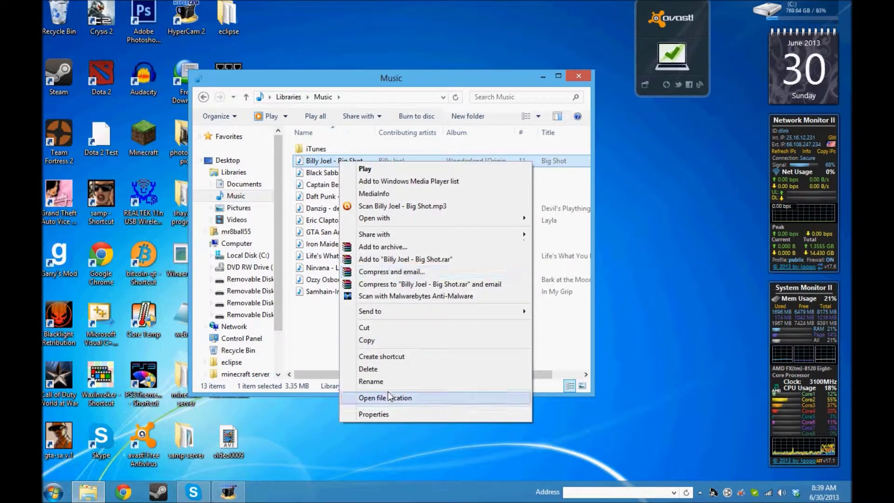
pyautogui.click(300, 342)
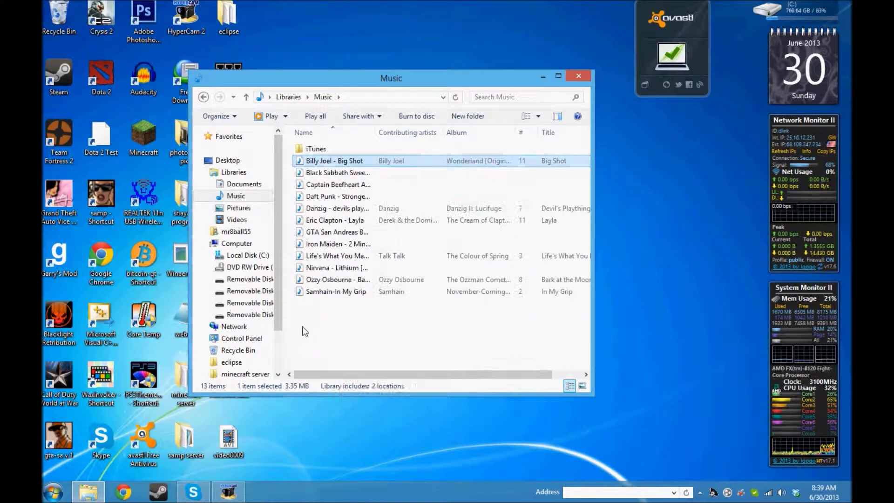
pyautogui.click(579, 78)
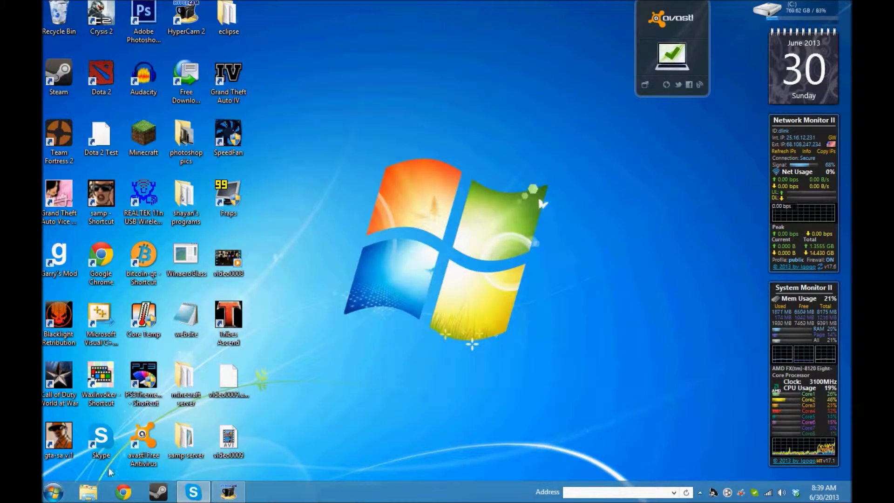
# Check the Danzig–Samhain shortcuts in GTA San Andreas User Tracks, close the folder, and pause
pyautogui.click(55, 493)
pyautogui.click(203, 292)
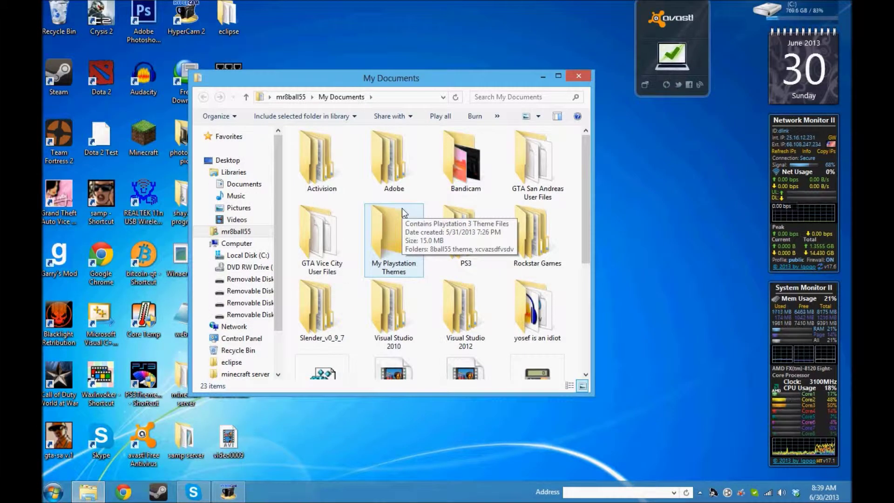
pyautogui.doubleClick(553, 159)
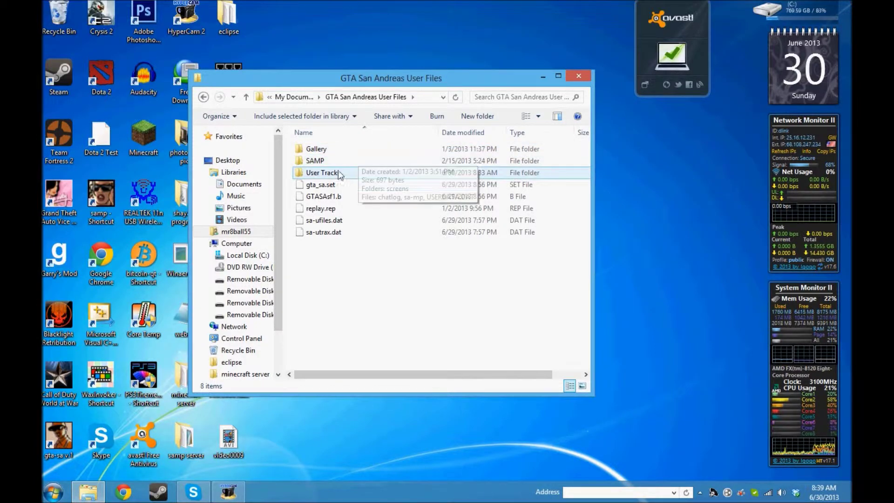
pyautogui.doubleClick(327, 173)
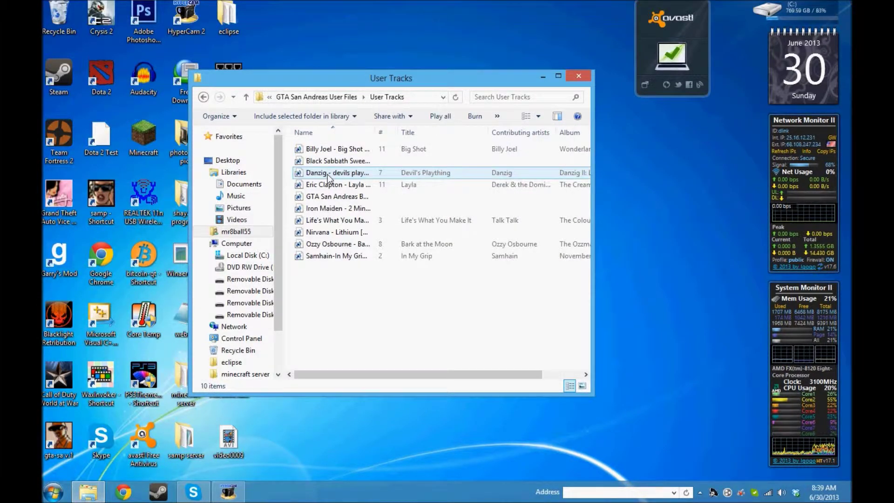
pyautogui.moveTo(332, 300)
pyautogui.mouseDown()
pyautogui.moveTo(361, 181)
pyautogui.moveTo(458, 246)
pyautogui.moveTo(483, 143)
pyautogui.moveTo(466, 317)
pyautogui.mouseUp()
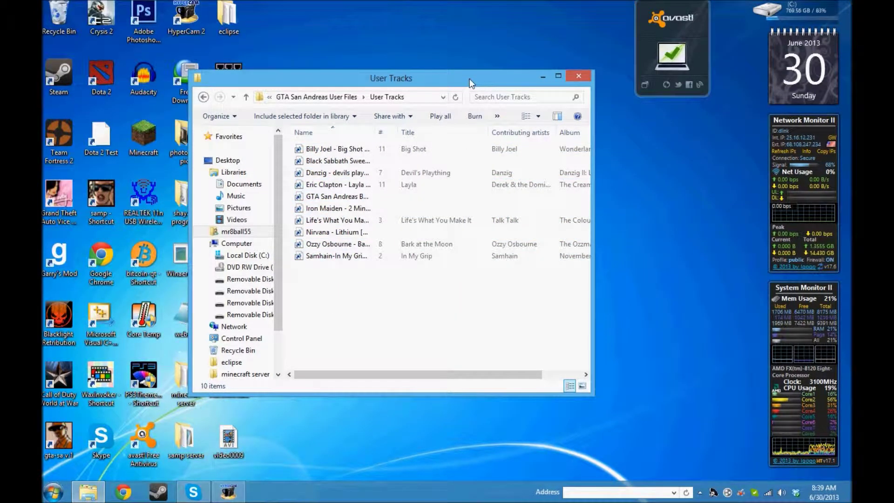
pyautogui.moveTo(469, 81); pyautogui.dragTo(530, 81)
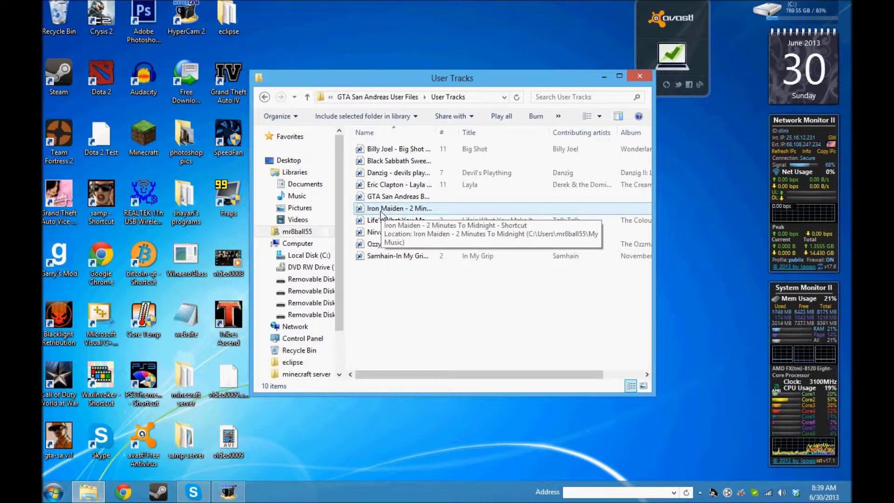
pyautogui.click(640, 76)
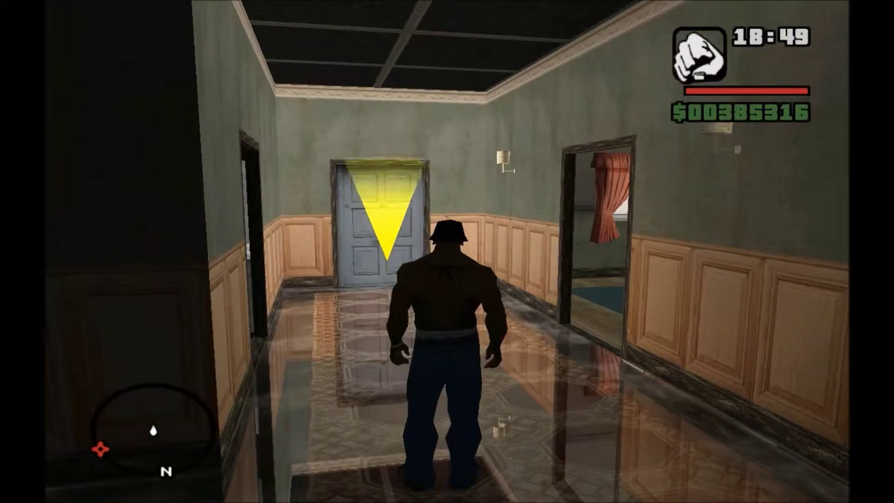
pyautogui.press('Escape')
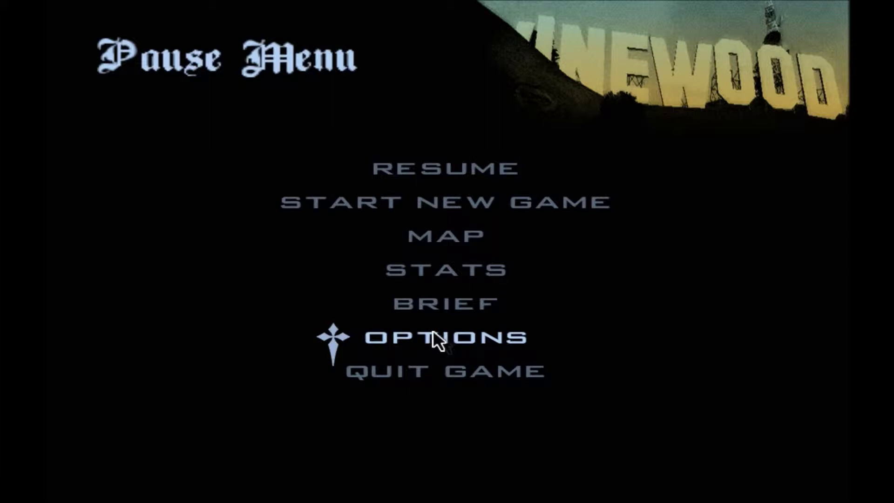
# Run Scan User Tracks under Options > Audio Setup > User Track Options, then go back
pyautogui.click(437, 338)
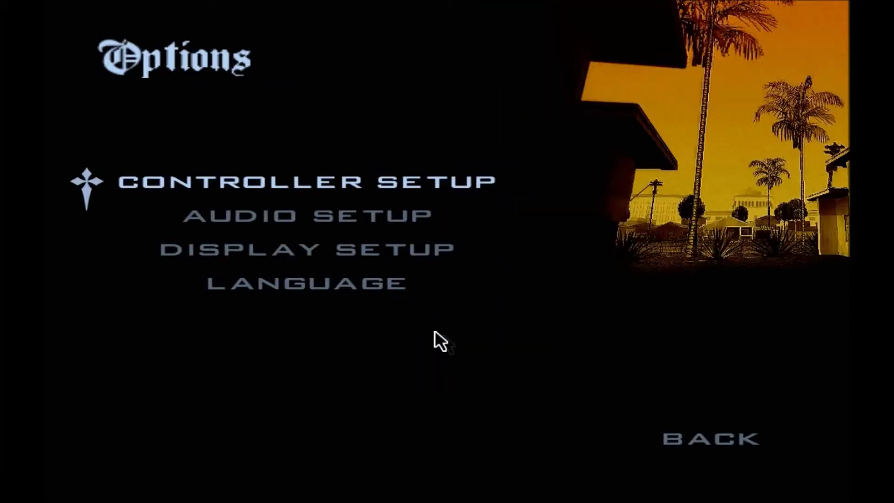
pyautogui.click(385, 217)
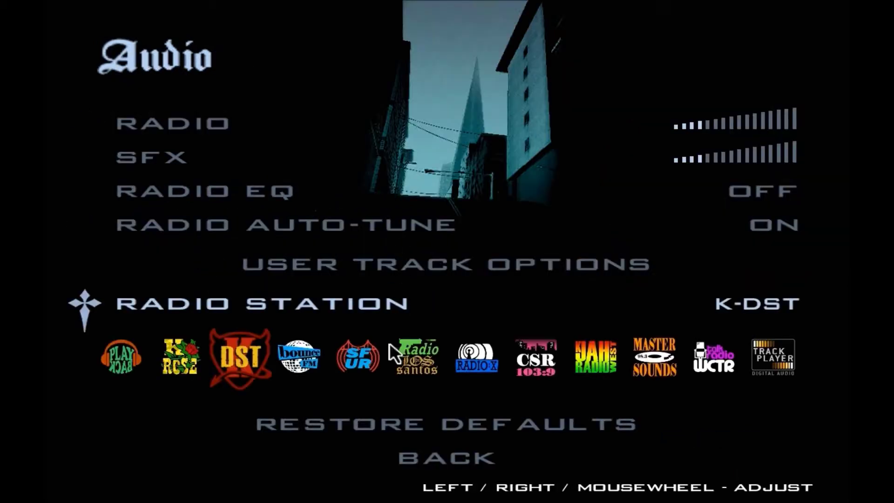
pyautogui.click(385, 254)
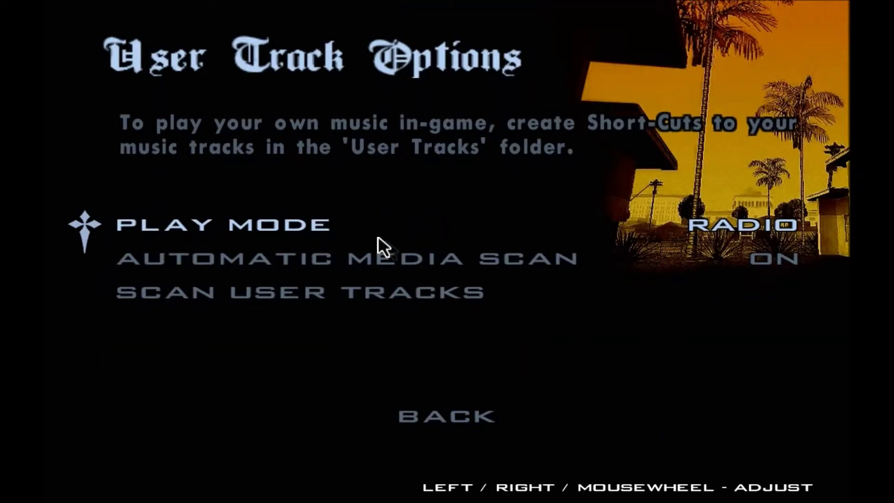
pyautogui.click(354, 288)
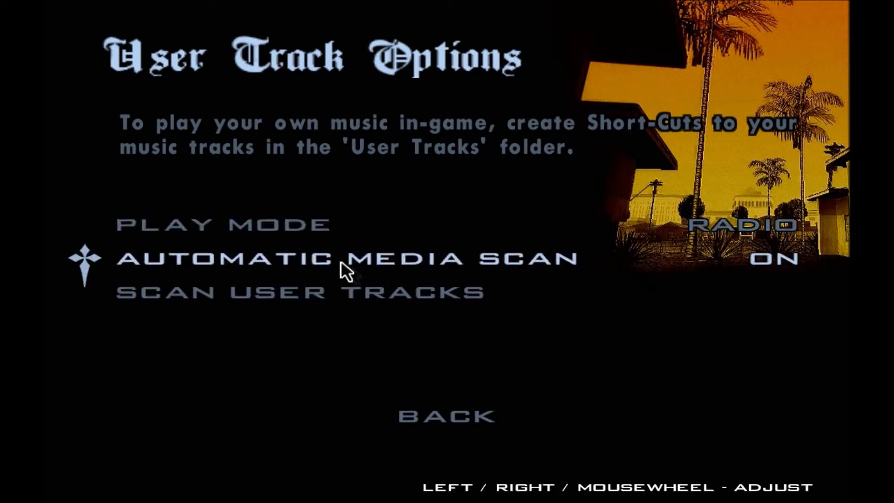
pyautogui.click(456, 413)
# Resume play, run down the hallway and along the road, and enter the taxi
pyautogui.press('Escape')
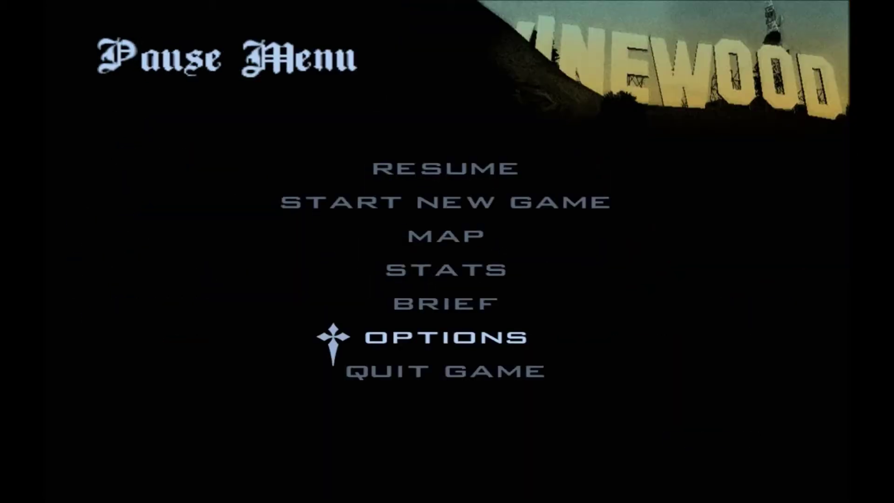
pyautogui.press('Escape')
pyautogui.press('w')
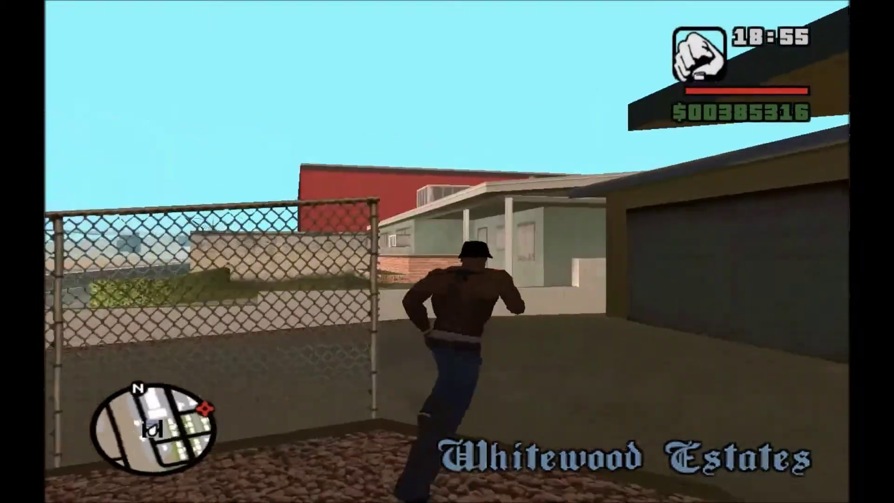
pyautogui.press('a')
pyautogui.press('a')
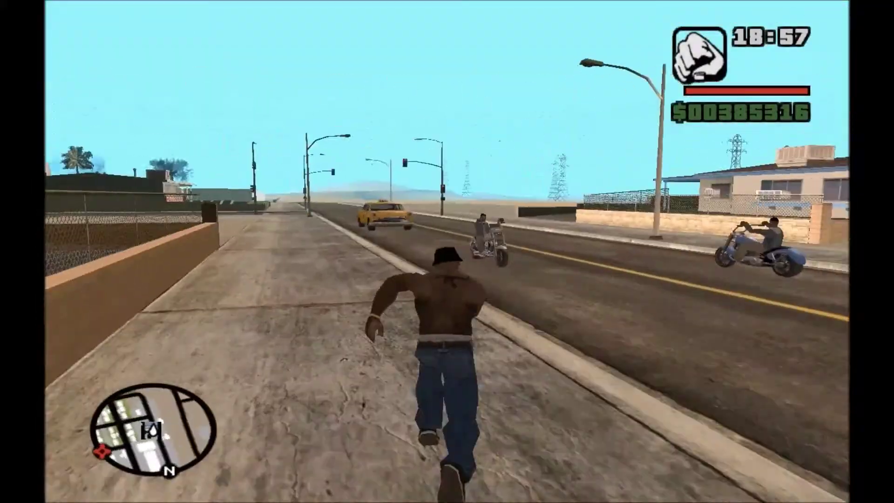
pyautogui.press('d')
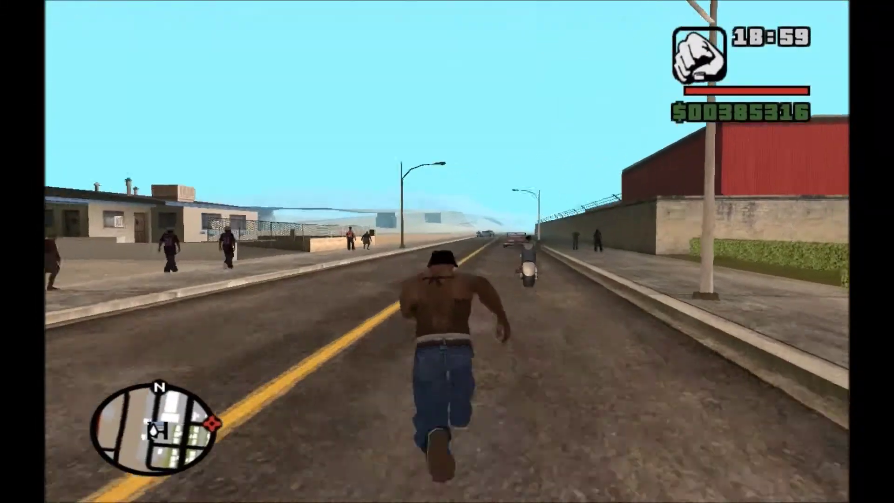
pyautogui.press('s')
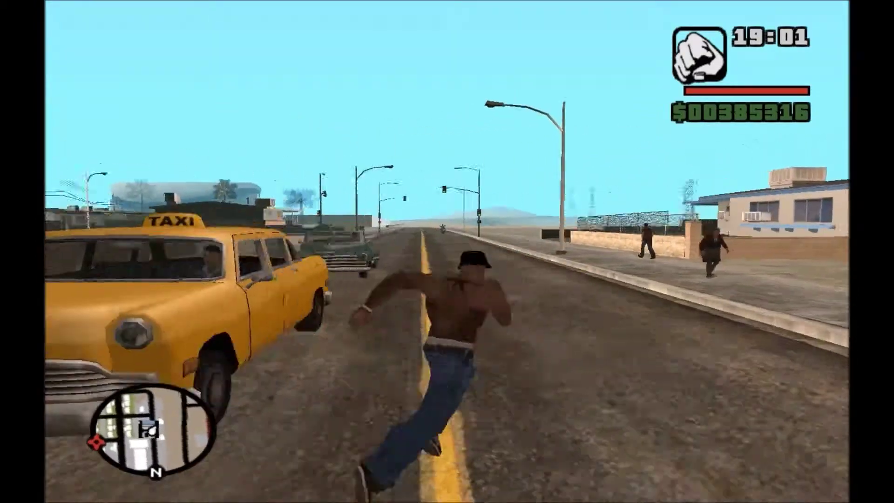
pyautogui.press('f')
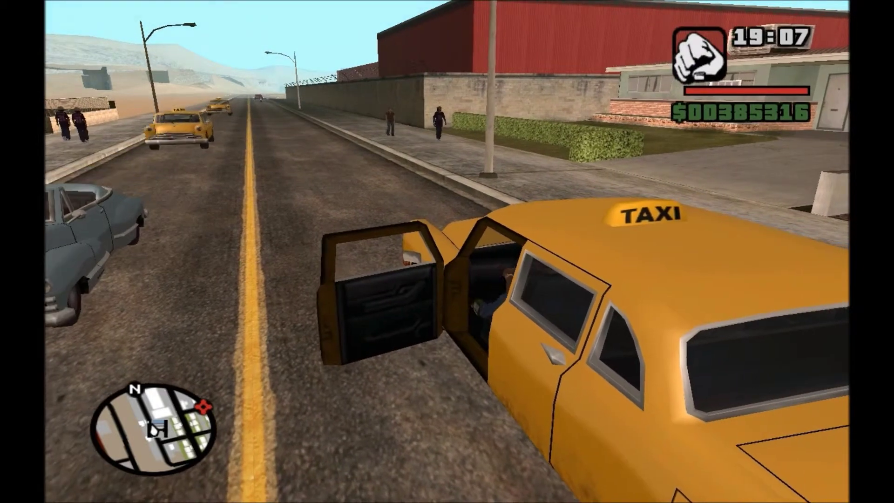
pyautogui.scroll(1, 448, 252)
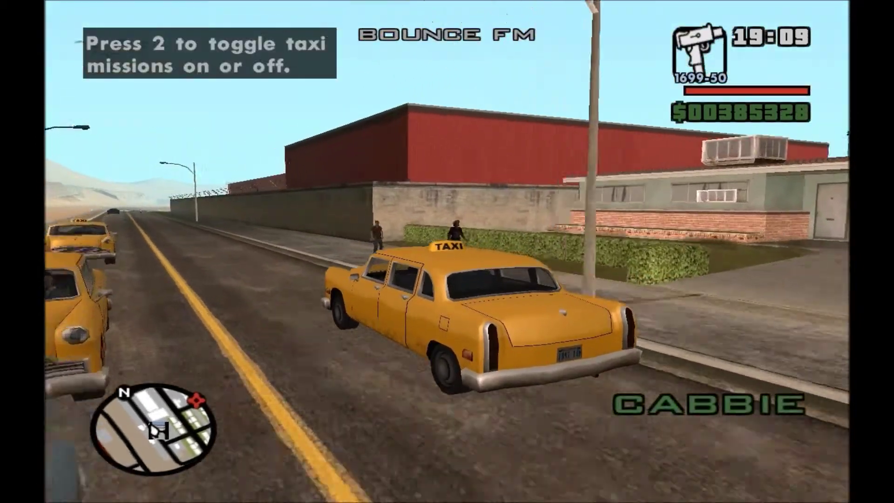
pyautogui.scroll(2, 447, 252)
pyautogui.scroll(1, 447, 252)
pyautogui.scroll(2, 447, 252)
pyautogui.scroll(1, 447, 251)
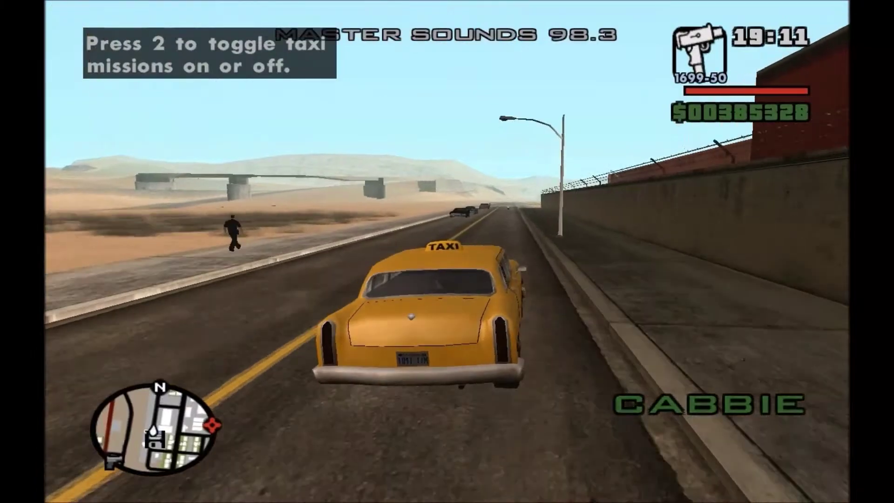
pyautogui.scroll(2, 447, 252)
pyautogui.scroll(1, 447, 251)
pyautogui.scroll(-1, 447, 252)
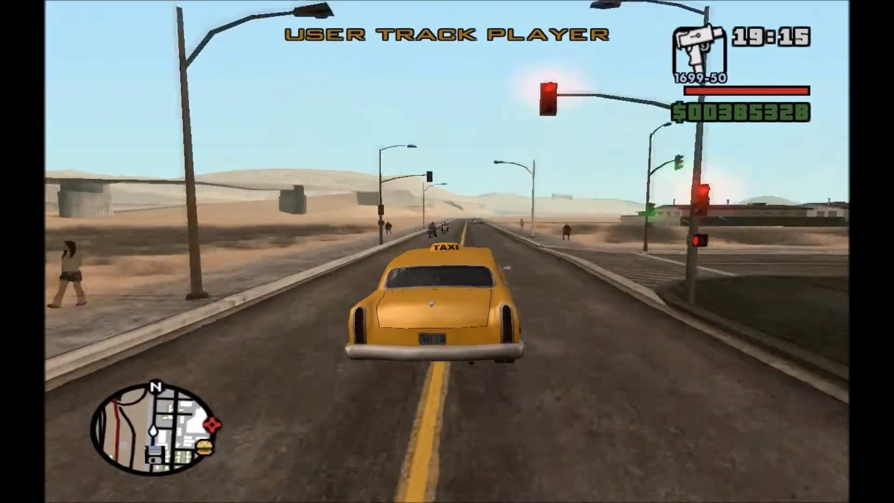
pyautogui.scroll(2, 447, 252)
pyautogui.scroll(1, 447, 252)
pyautogui.scroll(2, 447, 252)
pyautogui.scroll(3, 447, 251)
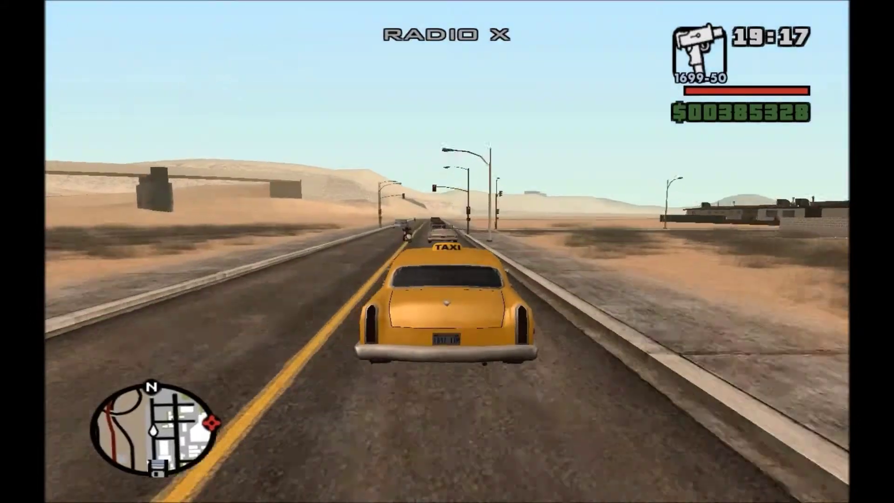
pyautogui.scroll(1, 447, 252)
pyautogui.scroll(2, 447, 252)
pyautogui.scroll(2, 447, 252)
pyautogui.scroll(1, 447, 251)
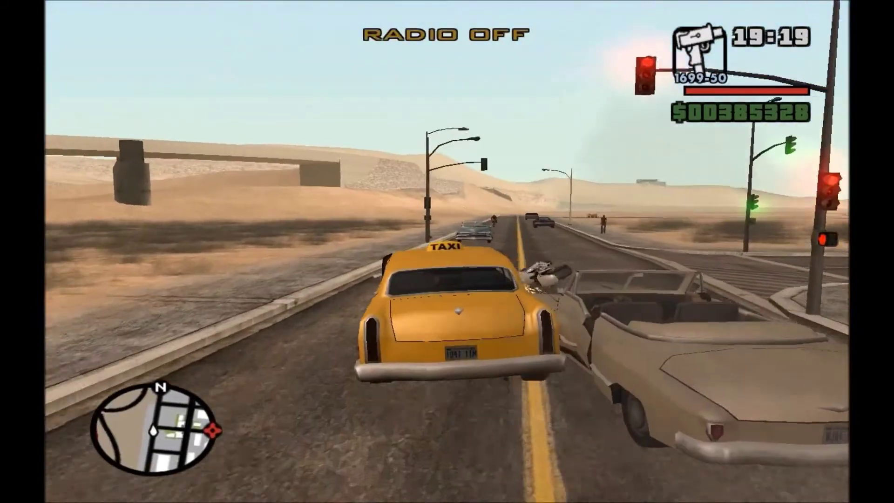
pyautogui.scroll(1, 447, 252)
pyautogui.scroll(2, 447, 251)
pyautogui.scroll(2, 448, 252)
pyautogui.scroll(1, 447, 252)
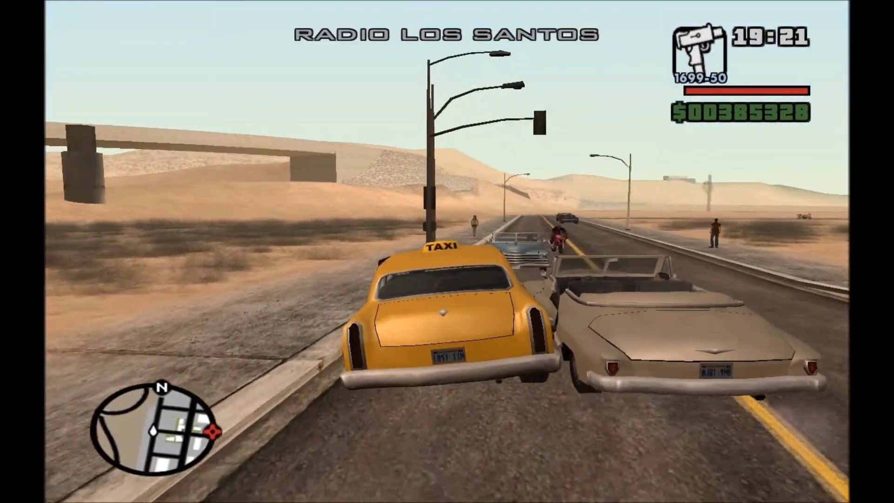
pyautogui.scroll(2, 447, 252)
pyautogui.scroll(1, 447, 252)
pyautogui.scroll(2, 447, 251)
pyautogui.scroll(1, 447, 251)
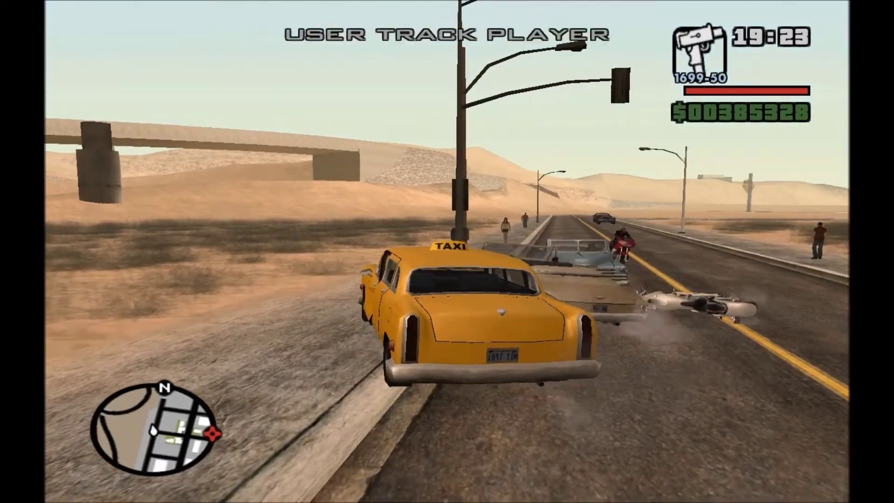